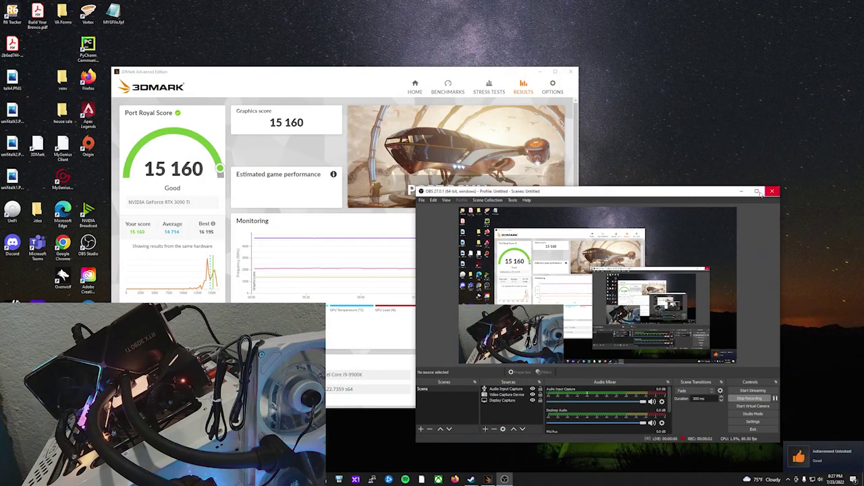
- Minimize the recorder and lower Afterburner's GPU fan speed from 100 to 60, applying it
click(742, 191)
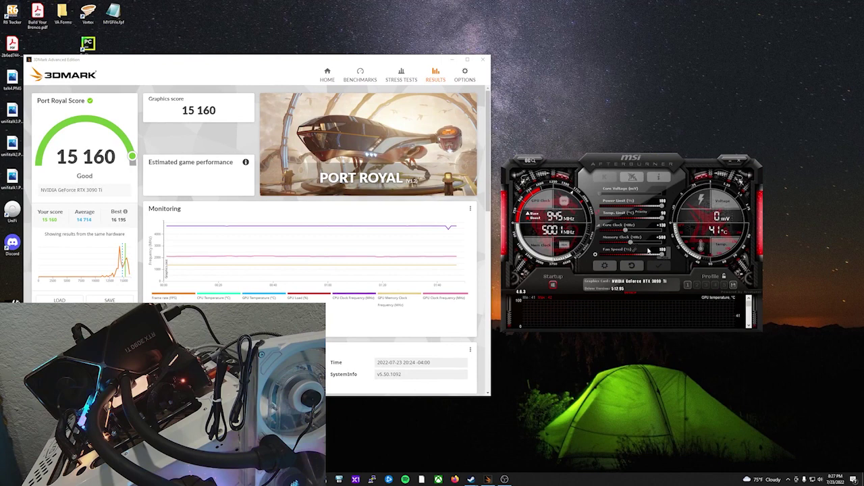
drag(661, 255, 617, 244)
click(665, 266)
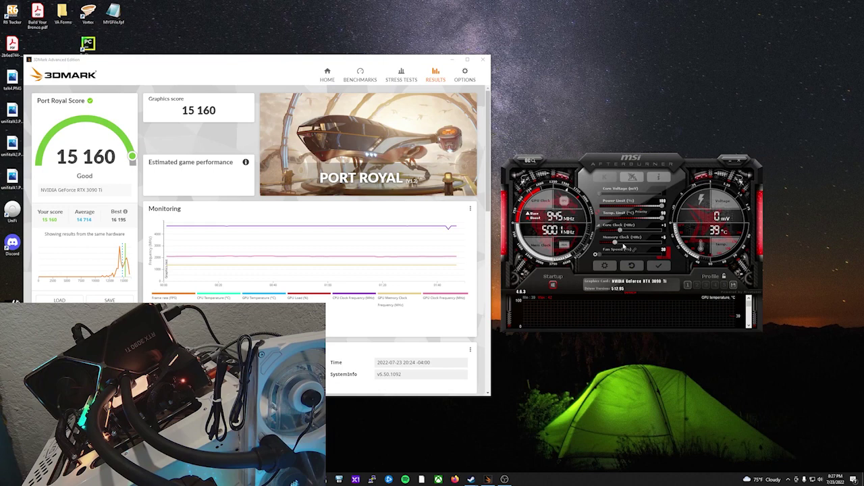
click(650, 263)
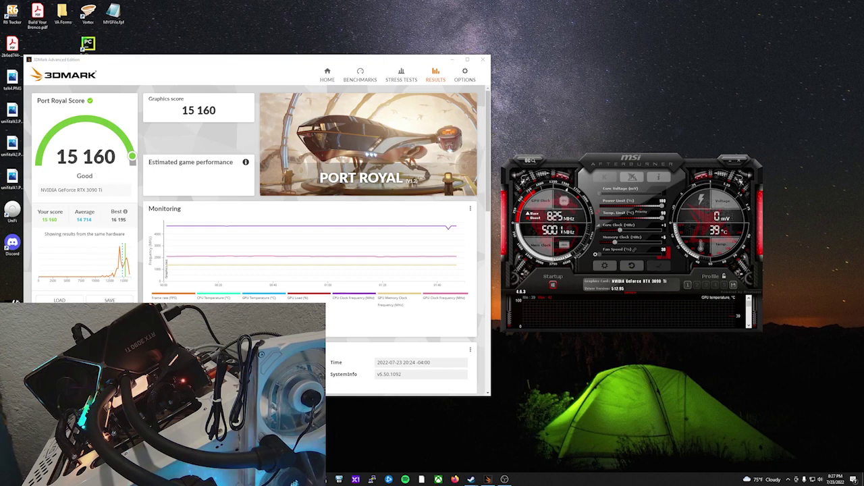
- Scroll through the 3DMark Port Royal results
scroll(180, 279, down, 3)
scroll(180, 279, down, 3)
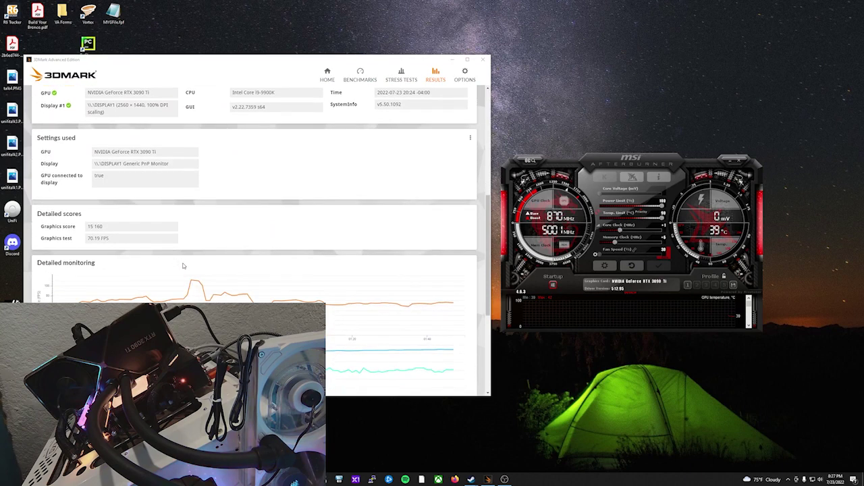
scroll(118, 271, down, 1)
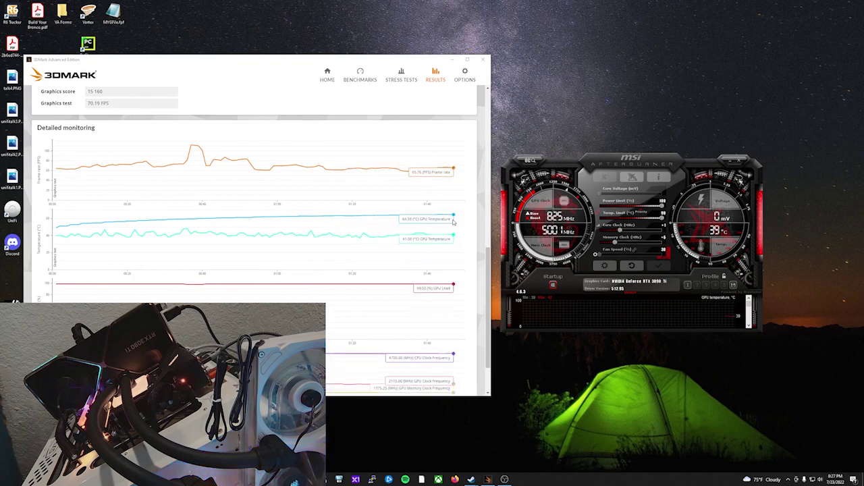
scroll(454, 269, down, 1)
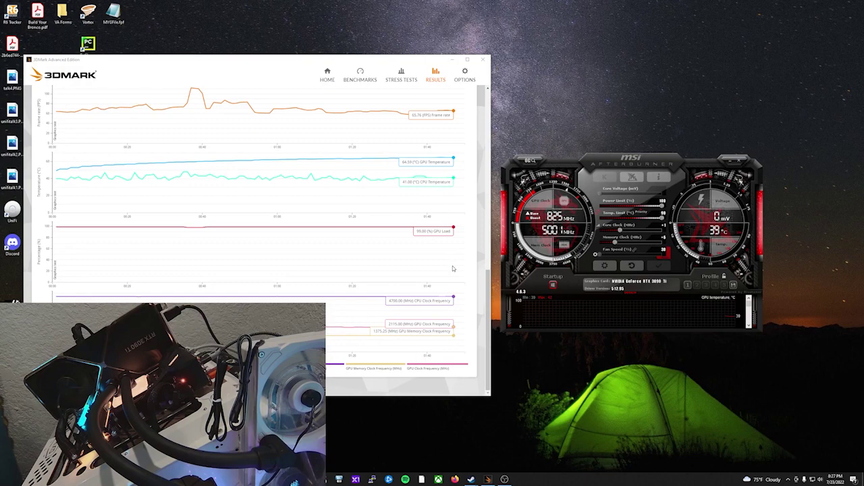
scroll(454, 269, up, 3)
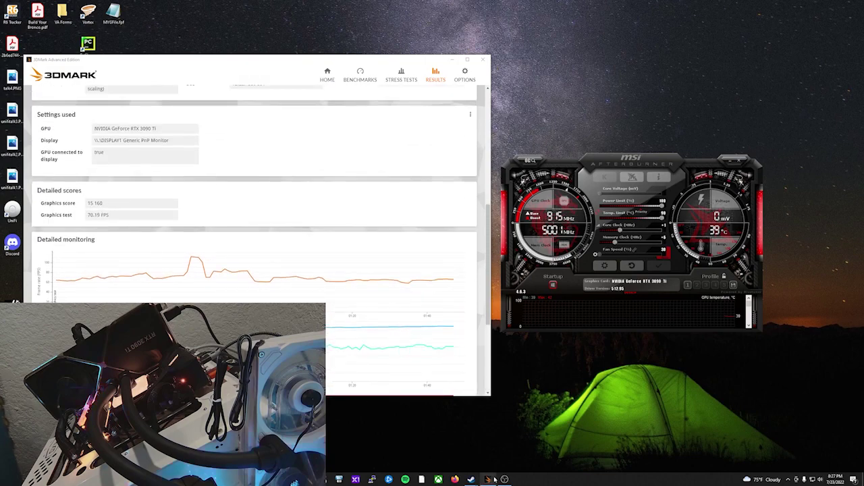
scroll(306, 231, up, 10)
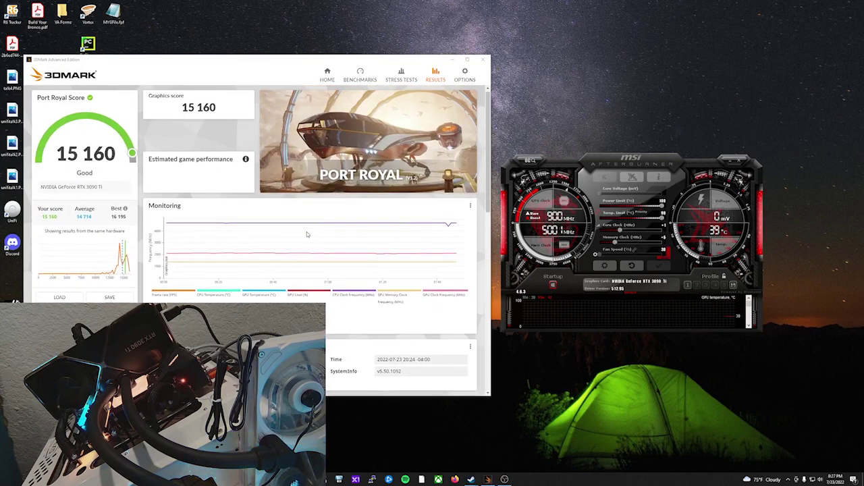
scroll(264, 211, down, 2)
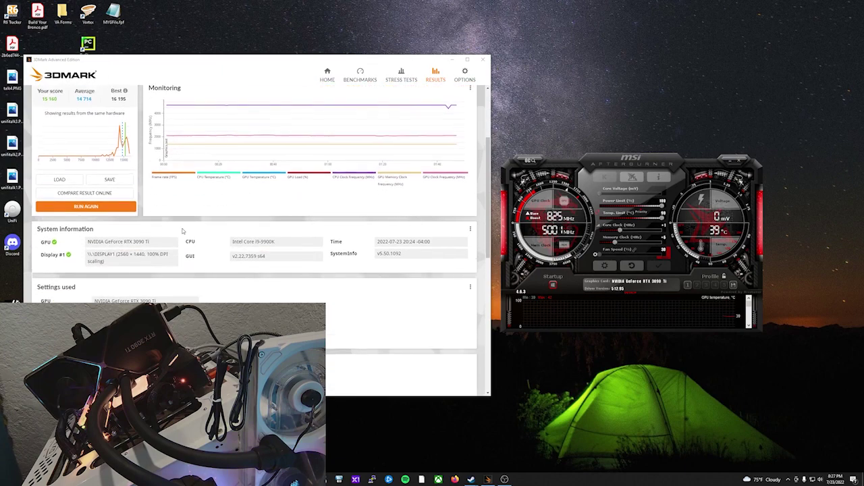
scroll(187, 234, up, 1)
scroll(187, 234, up, 2)
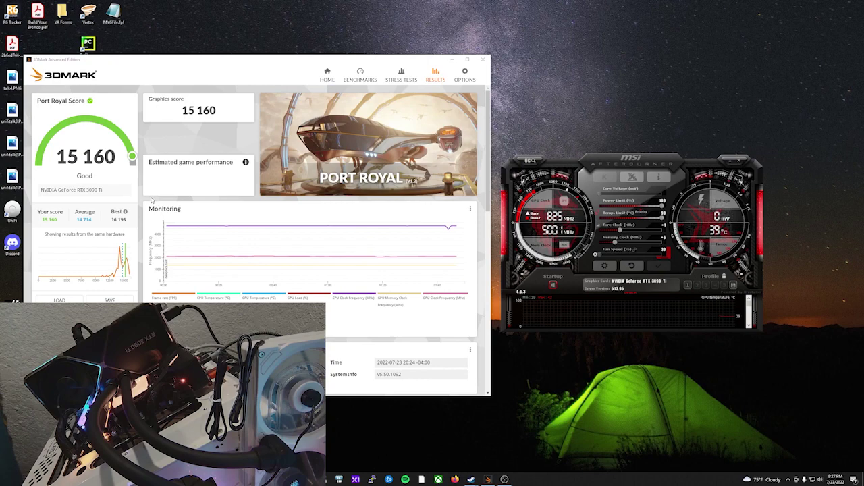
scroll(184, 230, down, 1)
scroll(184, 230, down, 5)
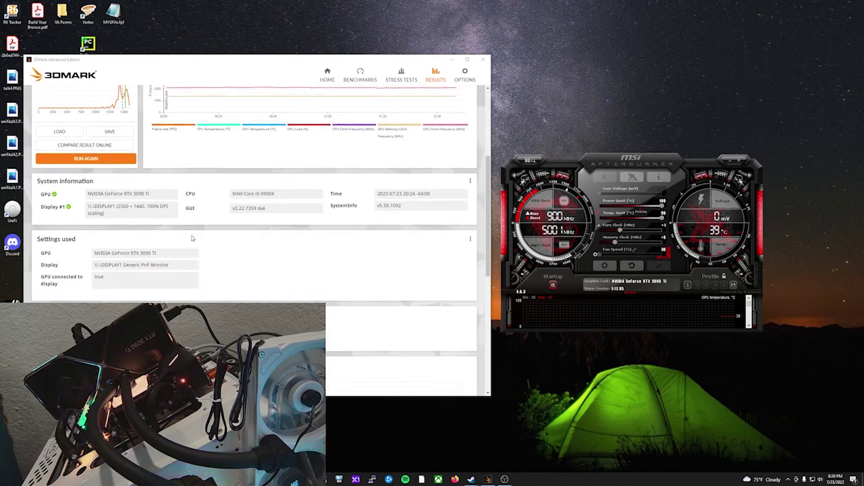
scroll(192, 240, down, 2)
scroll(61, 176, up, 1)
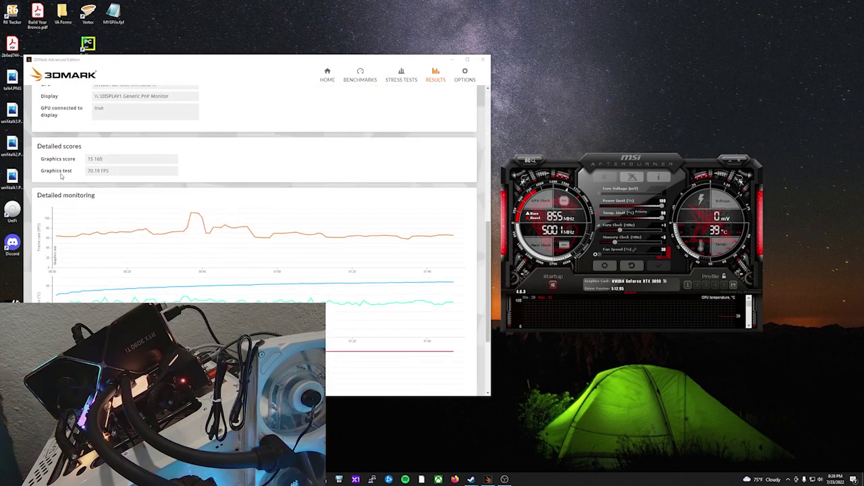
scroll(171, 191, up, 10)
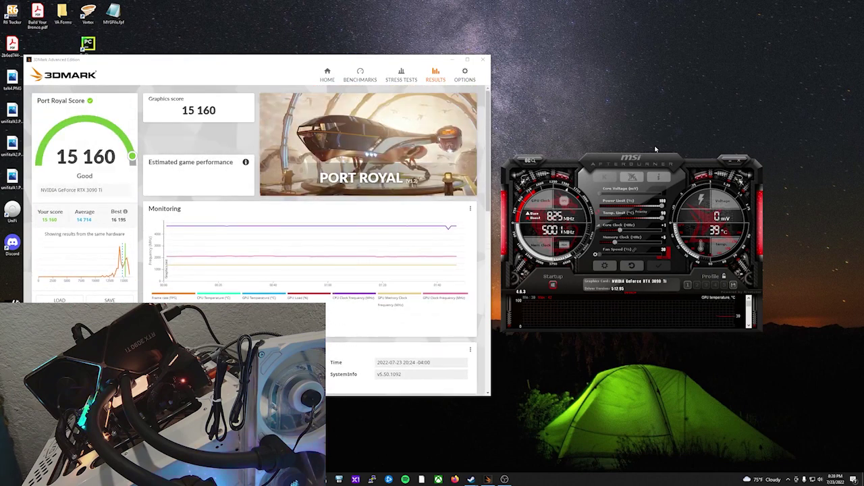
- Close Afterburner and bring the screen recorder back up
click(741, 161)
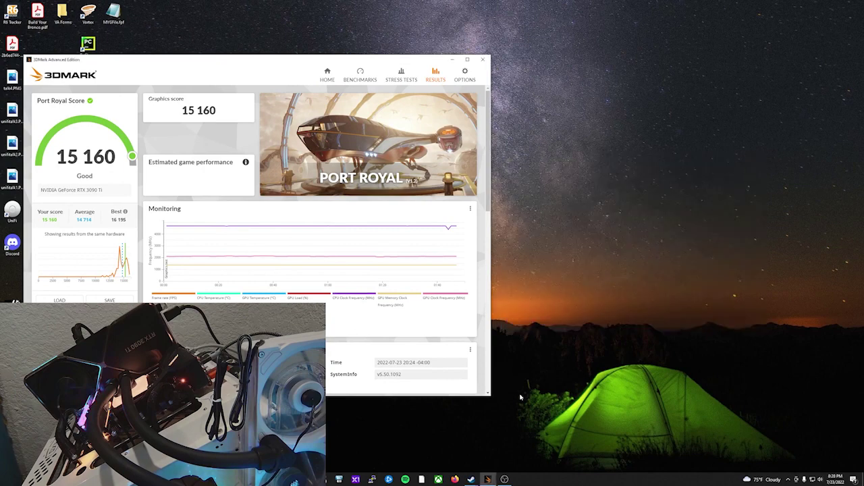
click(504, 479)
- Stop the OBS recording and review the 15 277 Port Royal result
click(751, 398)
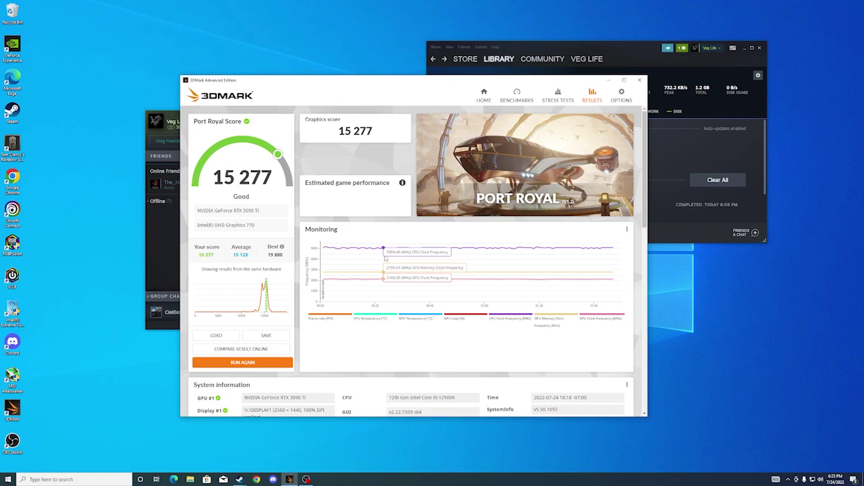
scroll(457, 347, down, 10)
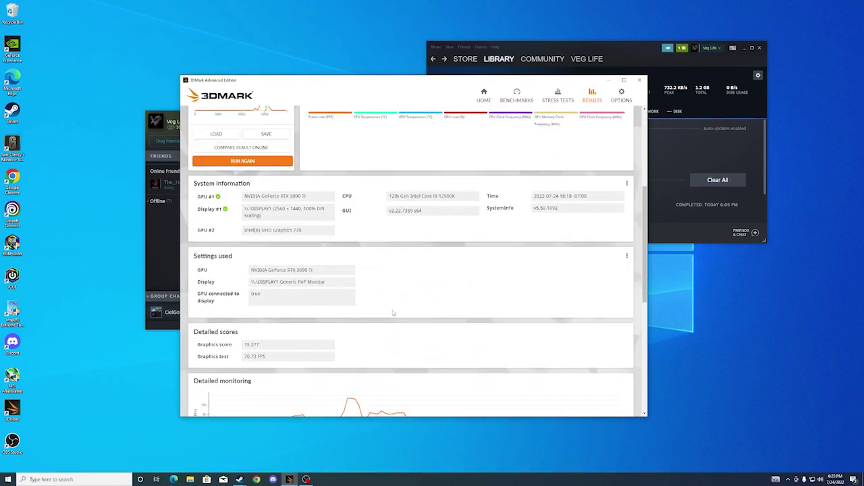
scroll(373, 287, down, 1)
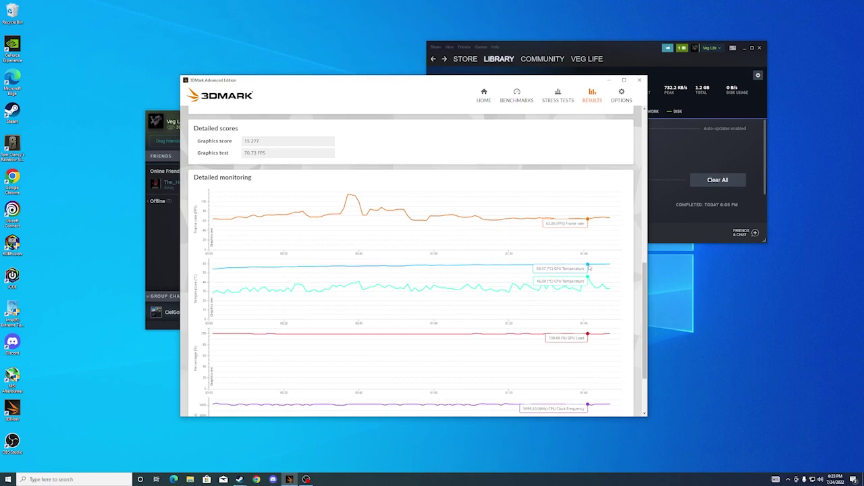
scroll(568, 291, down, 2)
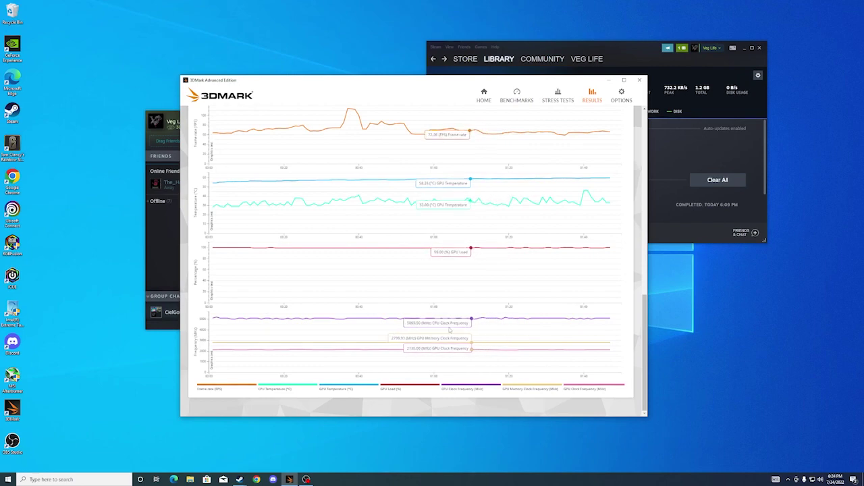
scroll(303, 324, up, 2)
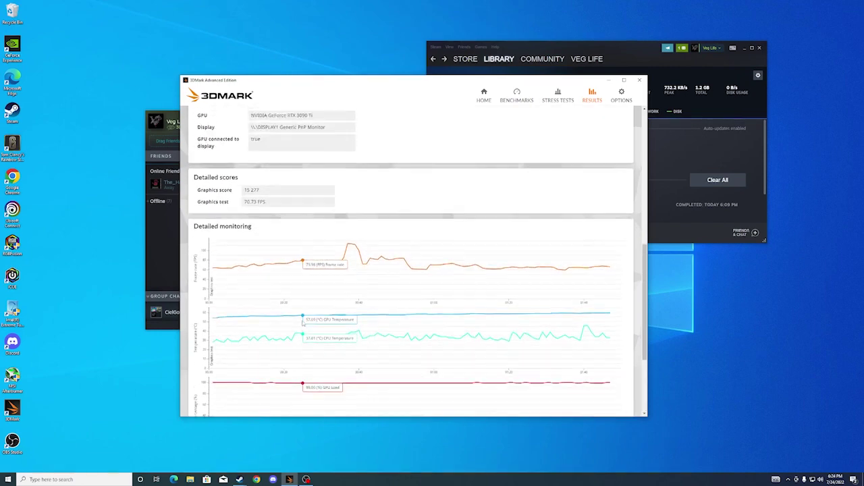
scroll(303, 324, up, 10)
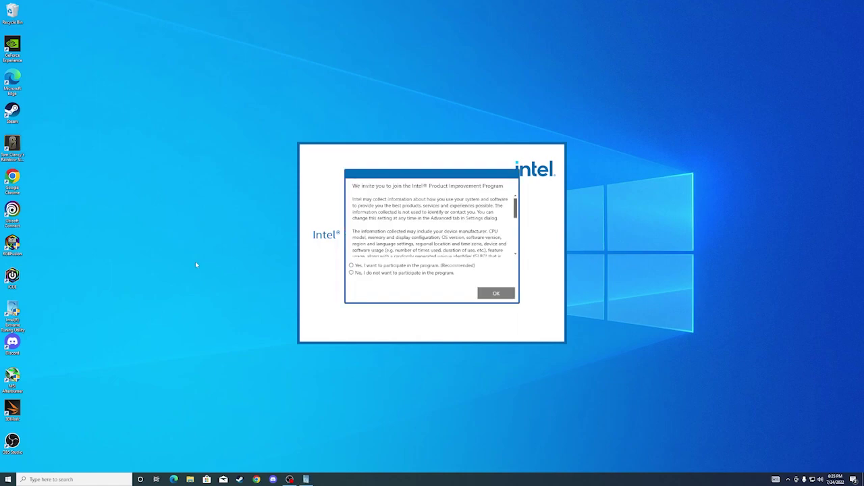
- Decline the product improvement program, then scroll the i9-12900K System Information page
click(401, 273)
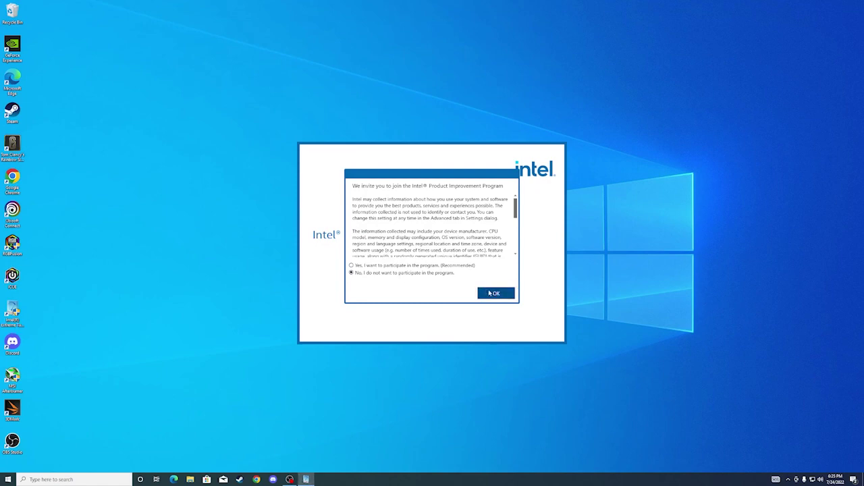
click(489, 293)
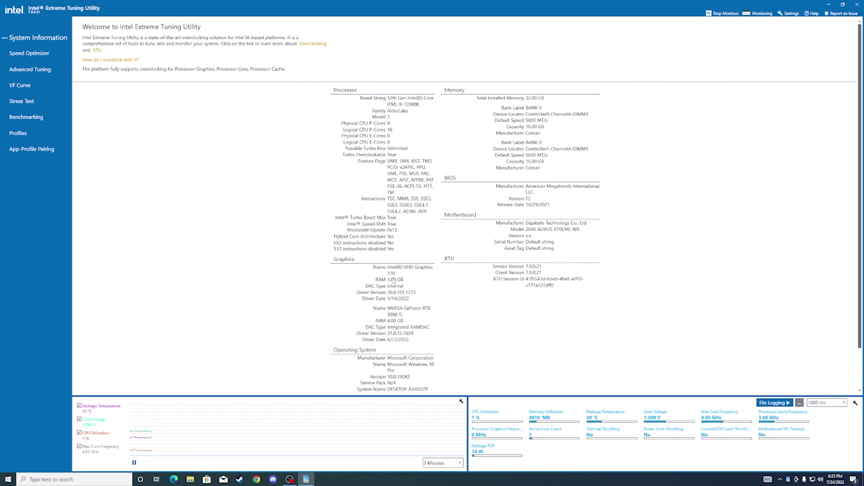
scroll(429, 342, down, 2)
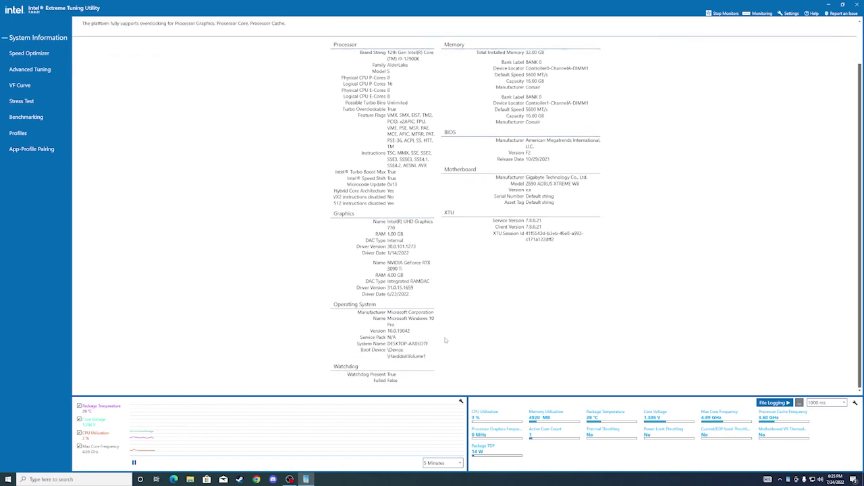
scroll(445, 340, up, 2)
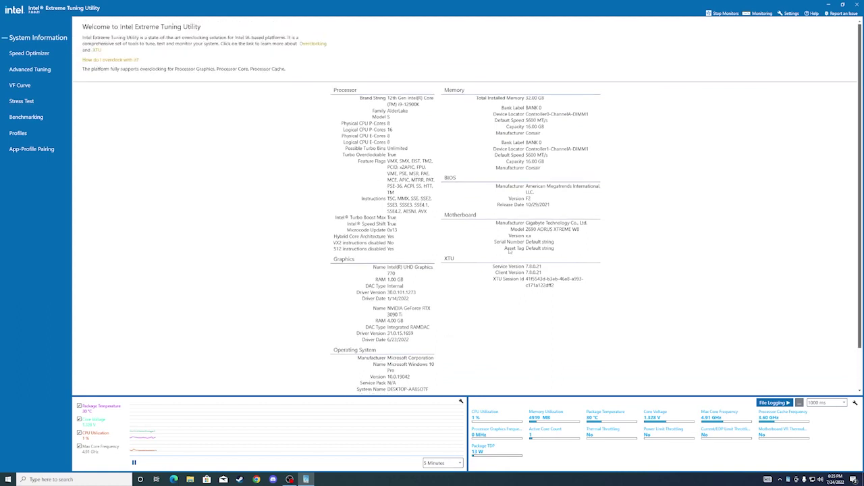
- Accept the overclocking disclaimer and browse the Advanced Tuning settings
click(31, 54)
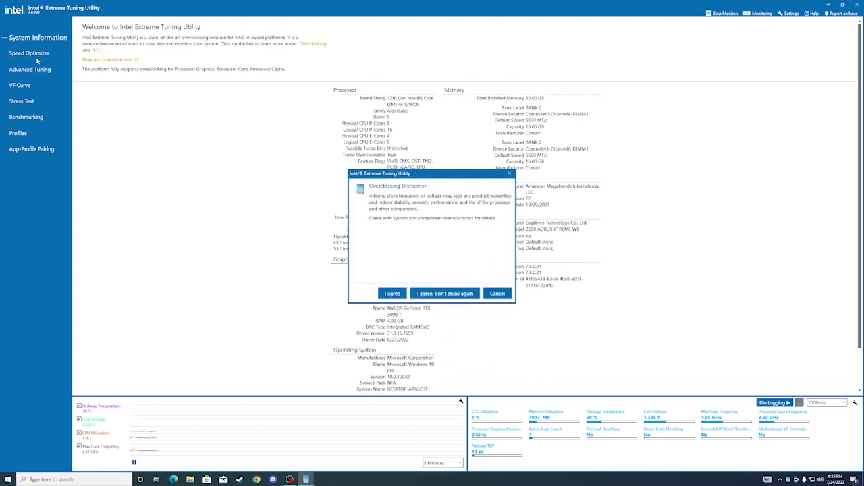
click(391, 294)
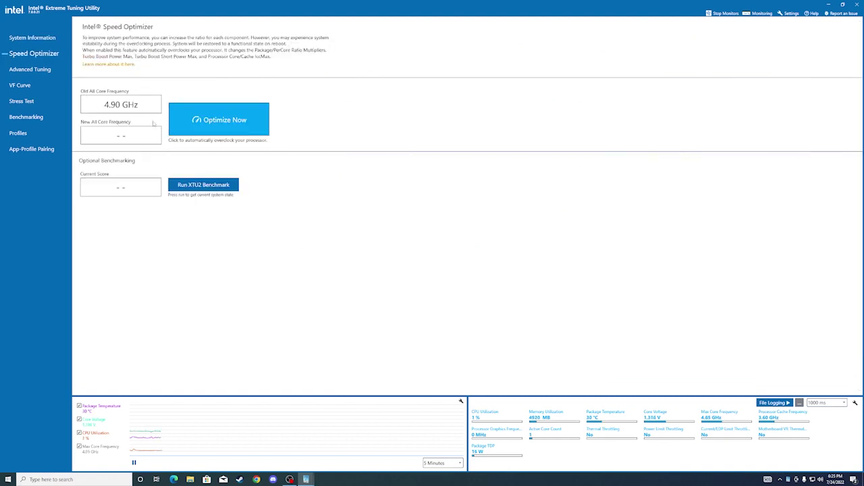
click(42, 75)
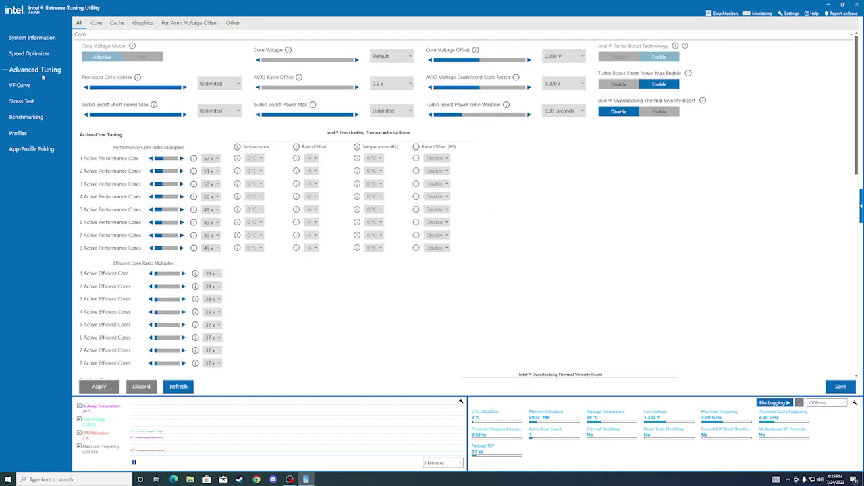
scroll(113, 304, down, 2)
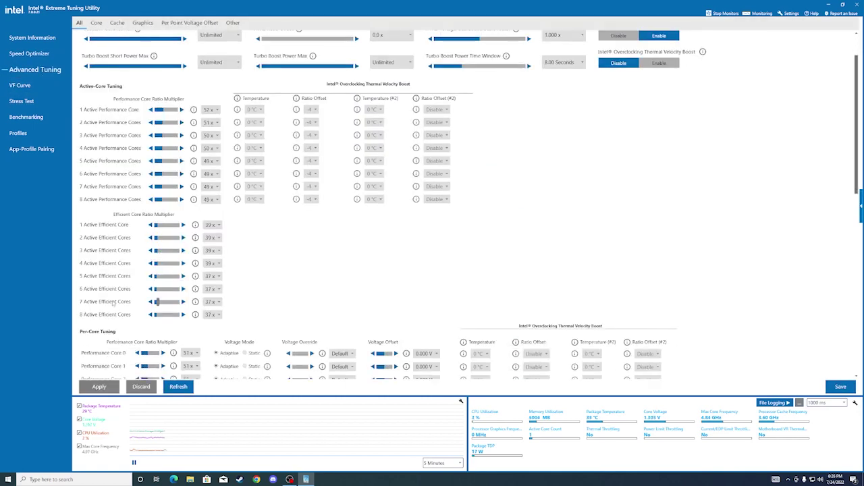
scroll(112, 304, down, 10)
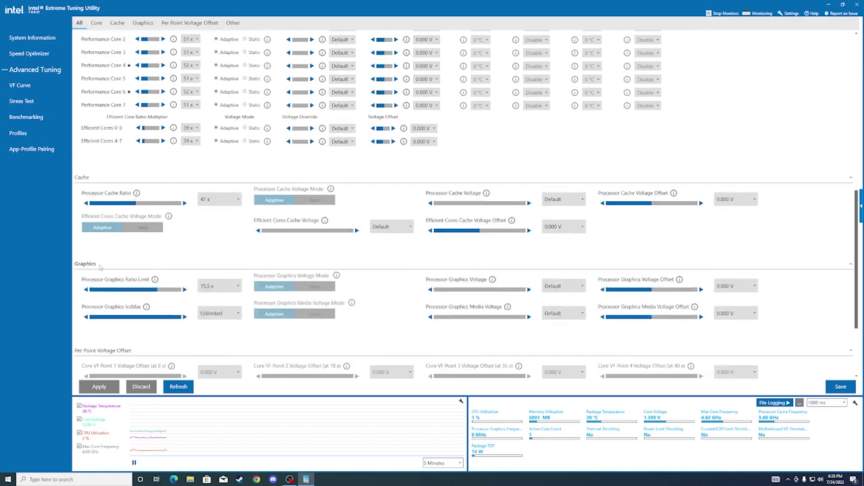
scroll(99, 267, down, 3)
scroll(99, 267, up, 7)
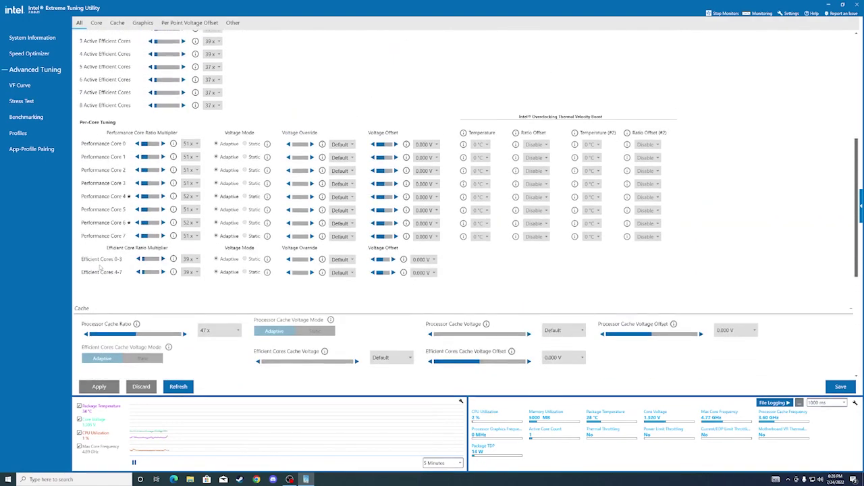
scroll(99, 267, up, 8)
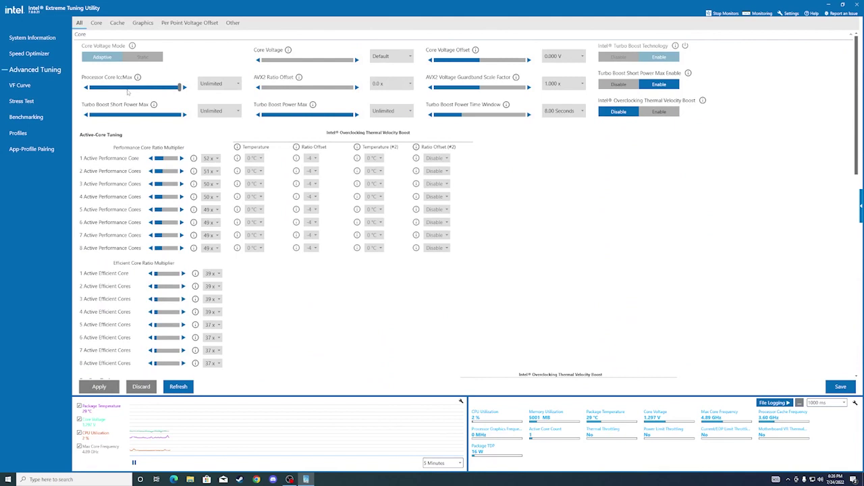
- Filter to Core settings, return to All, then show the Performance Cores VF Curve
click(96, 23)
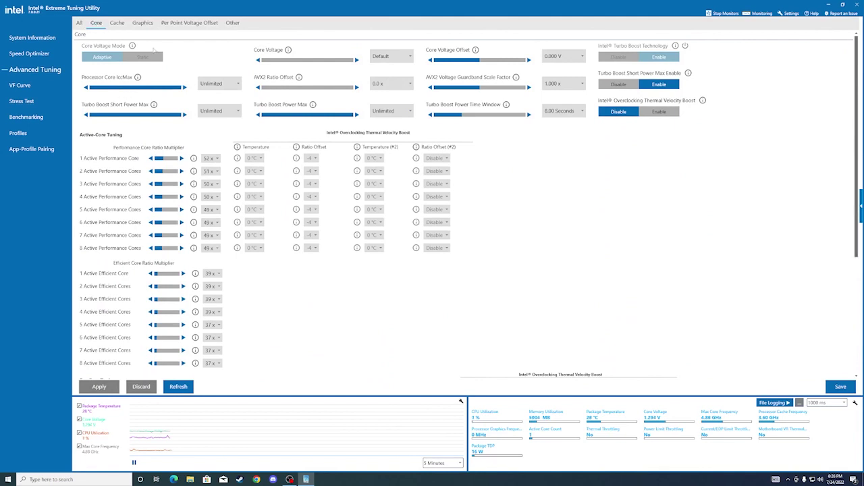
click(79, 23)
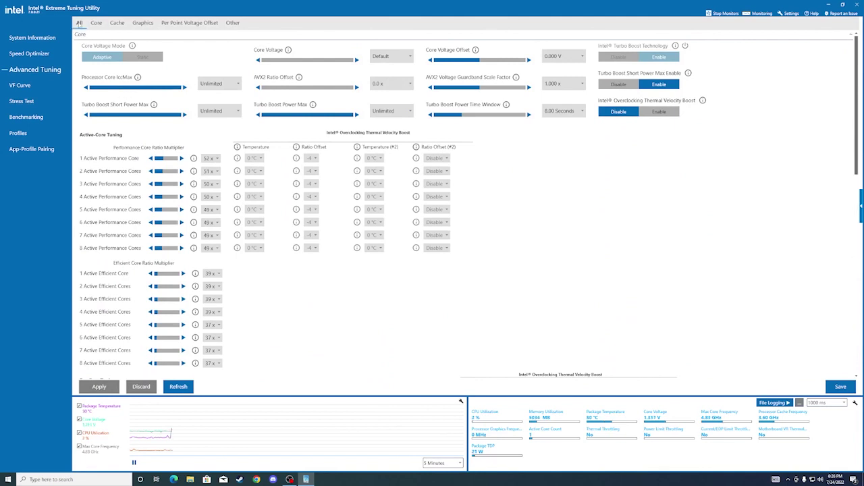
click(20, 86)
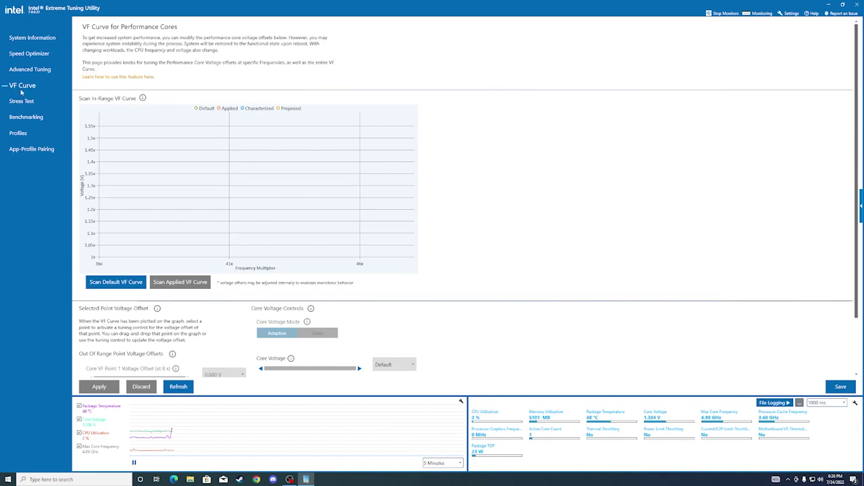
- Look over Stress Test, Benchmarking and System Information, ending on Speed Optimizer
click(30, 102)
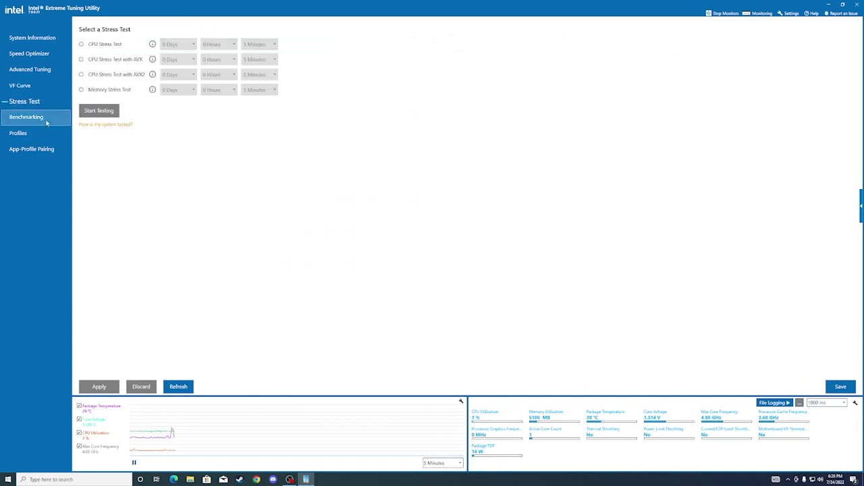
click(46, 122)
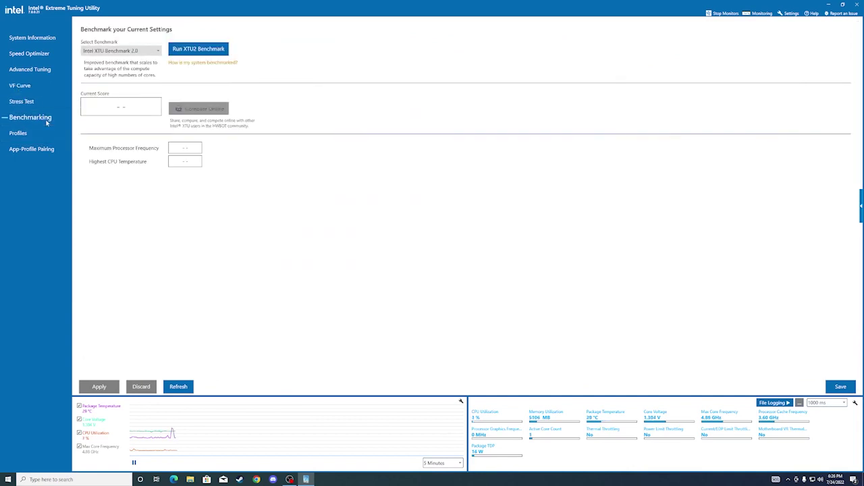
click(46, 40)
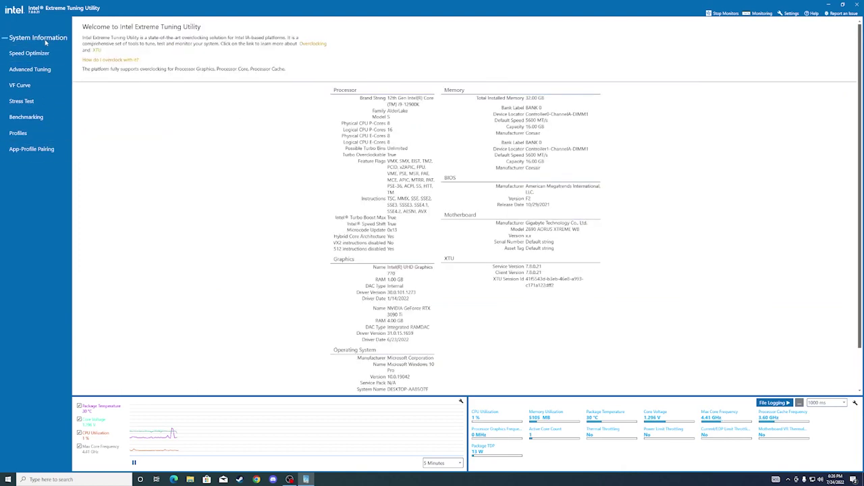
click(44, 54)
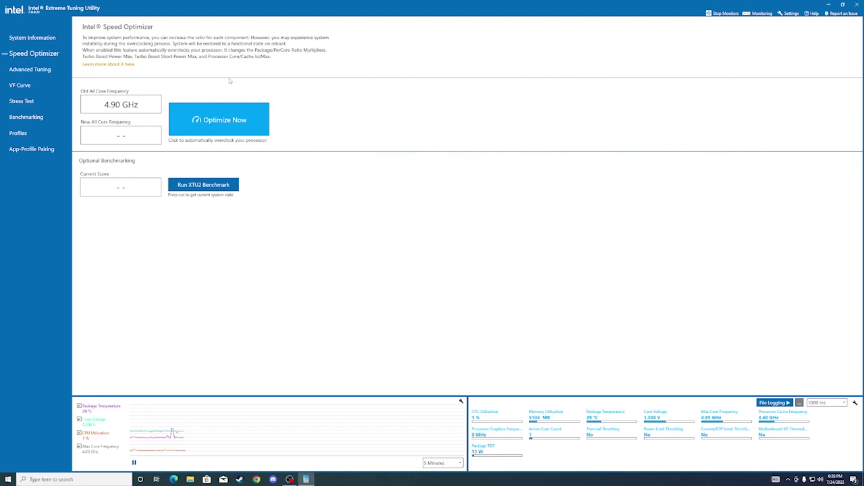
- Run Optimize Now to reach 5.10 GHz, then run the XTU2 benchmark scoring 9131 Marks
click(213, 122)
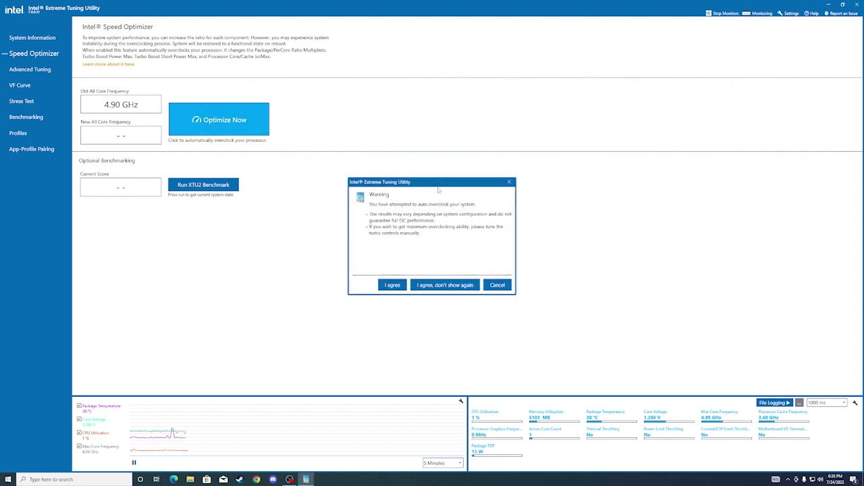
click(394, 286)
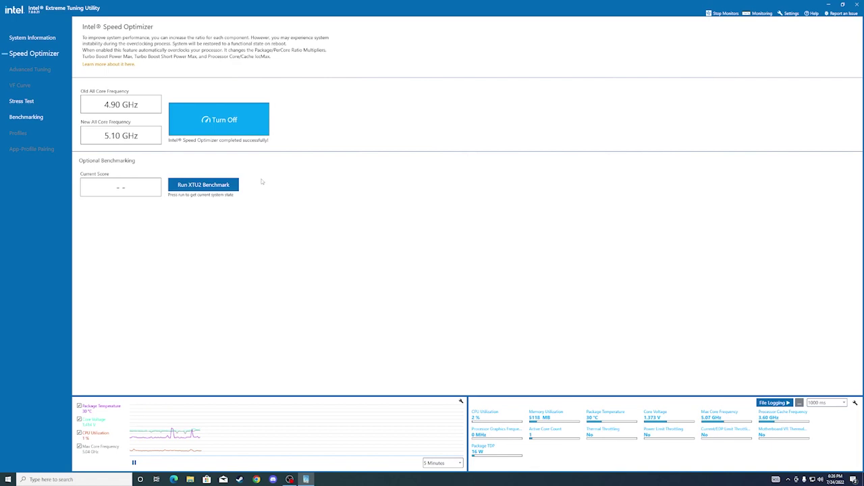
click(221, 185)
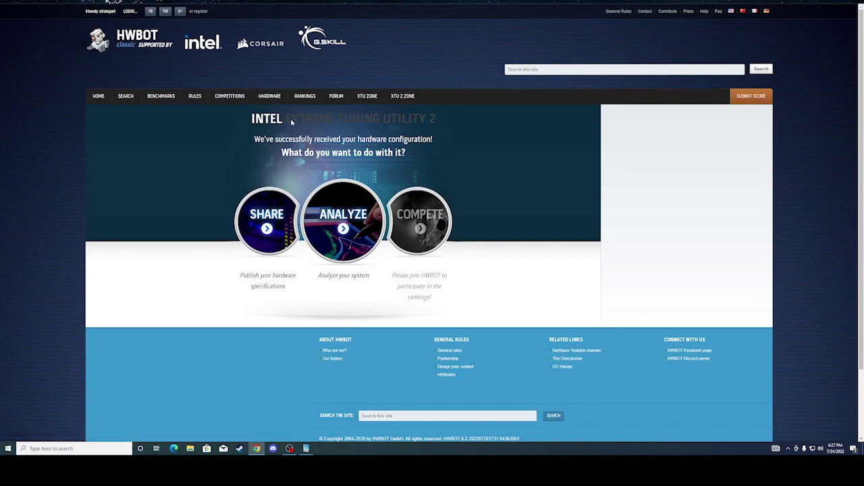
- Analyze the 9131-mark result on HWBOT, compare chart scores, and reposition the XTU monitor
click(346, 237)
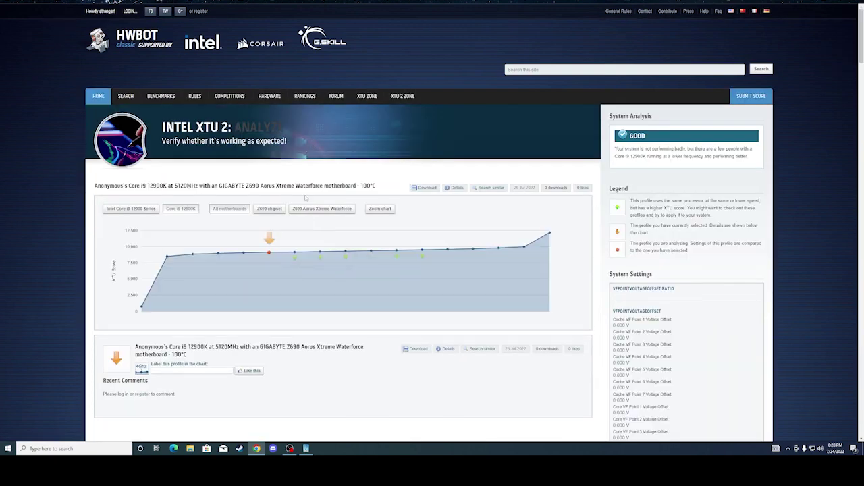
mouse_move(269, 254)
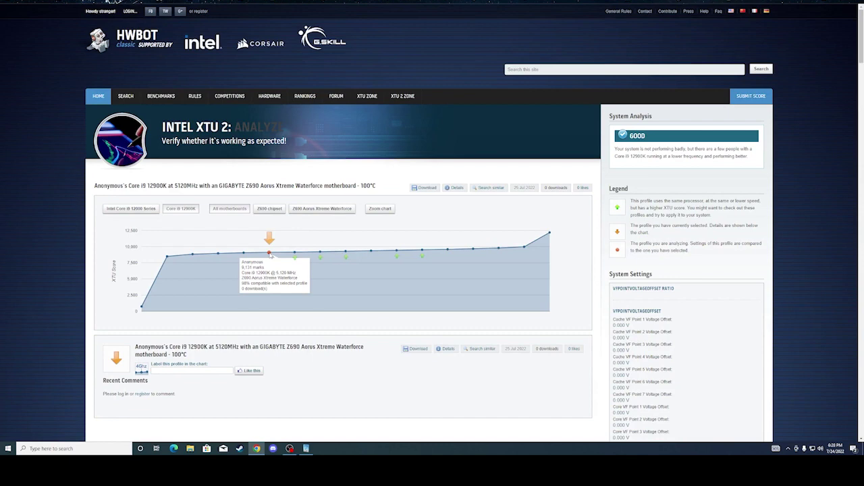
mouse_move(524, 248)
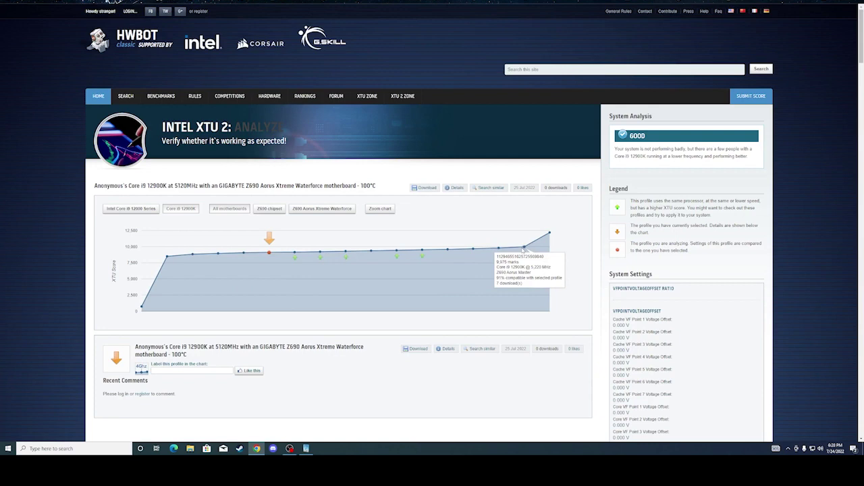
mouse_move(550, 235)
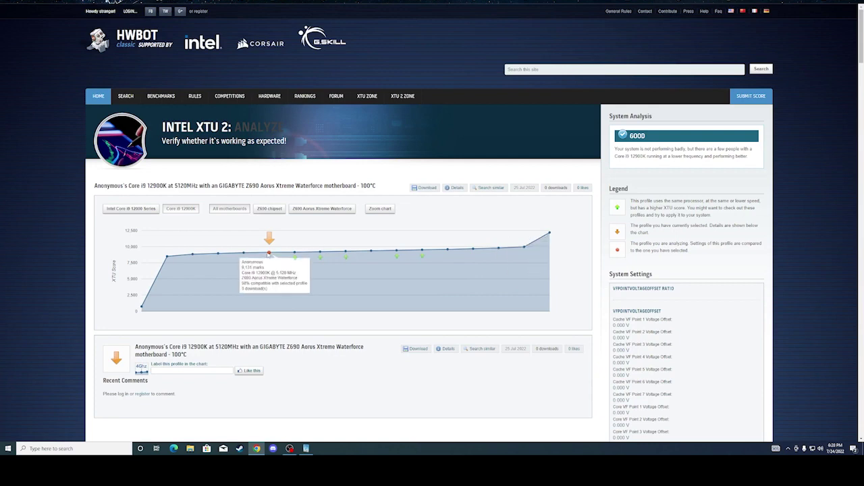
mouse_move(296, 257)
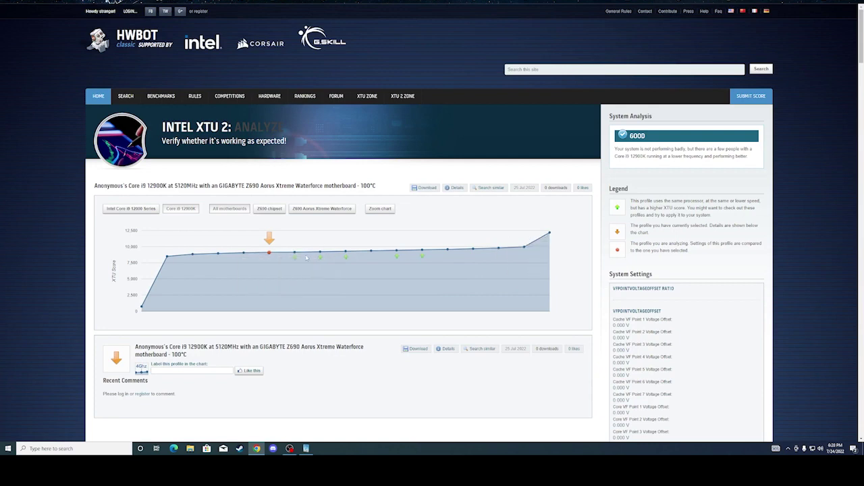
mouse_move(398, 252)
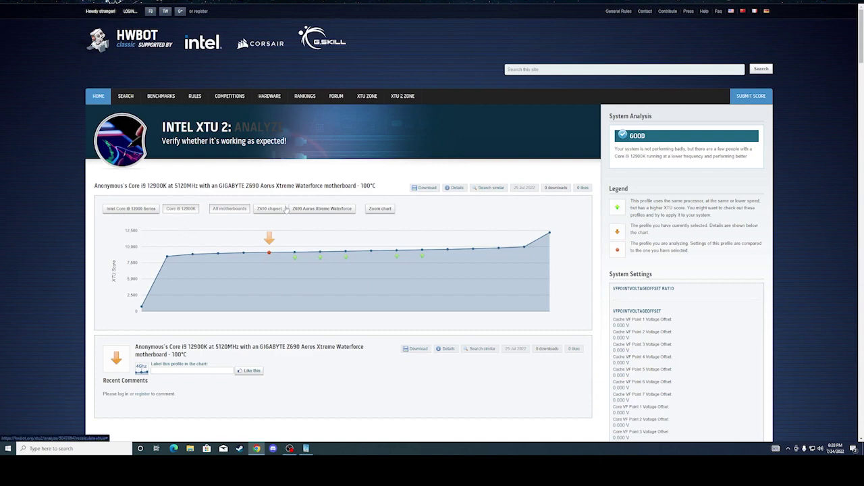
mouse_move(270, 254)
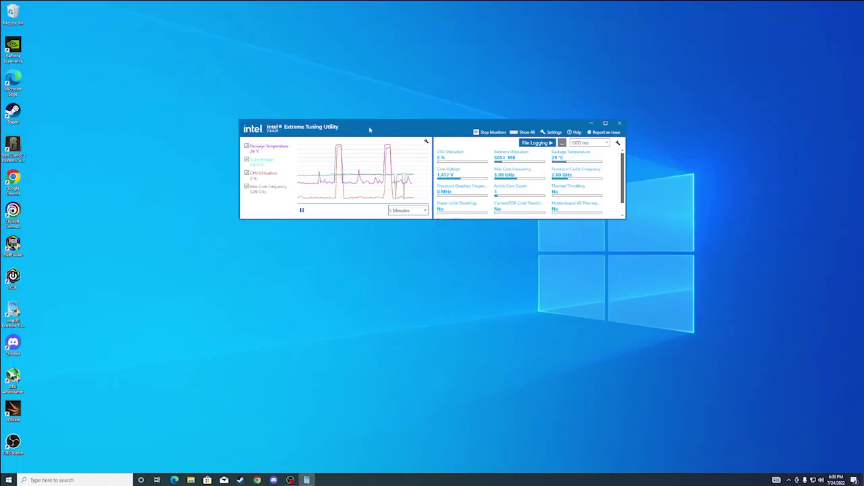
drag(362, 129, 387, 214)
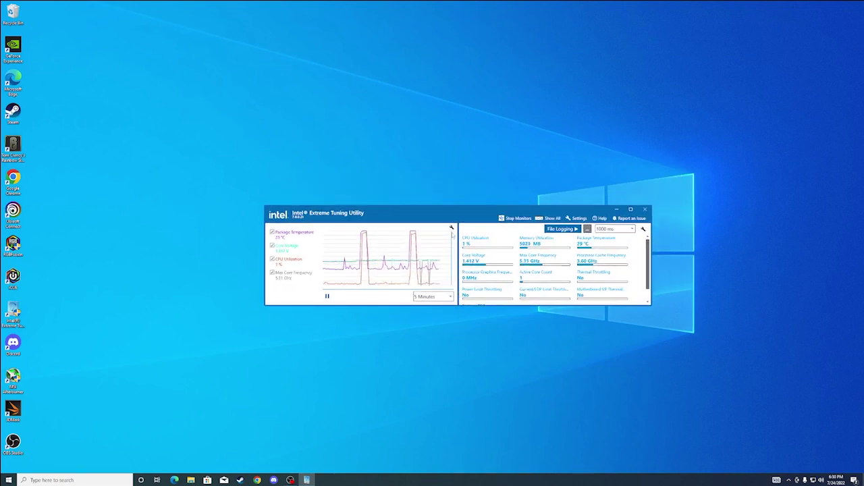
- Set the monitoring graph timeline to 1 Minute
click(436, 297)
click(437, 309)
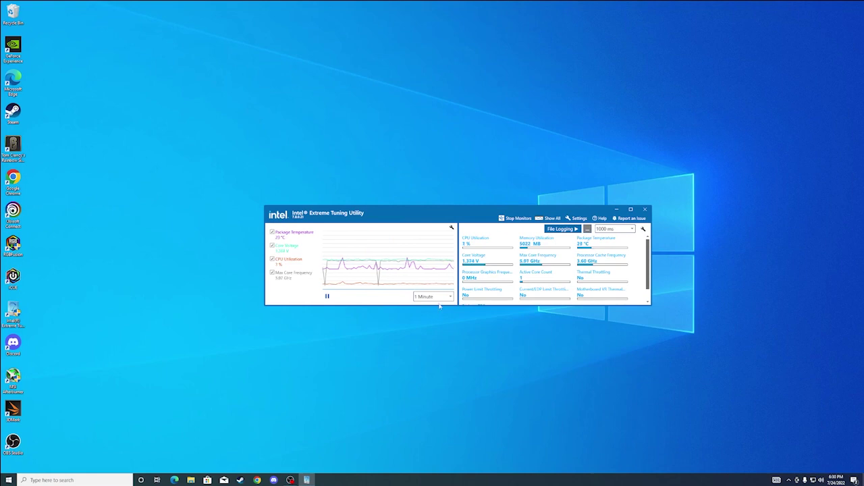